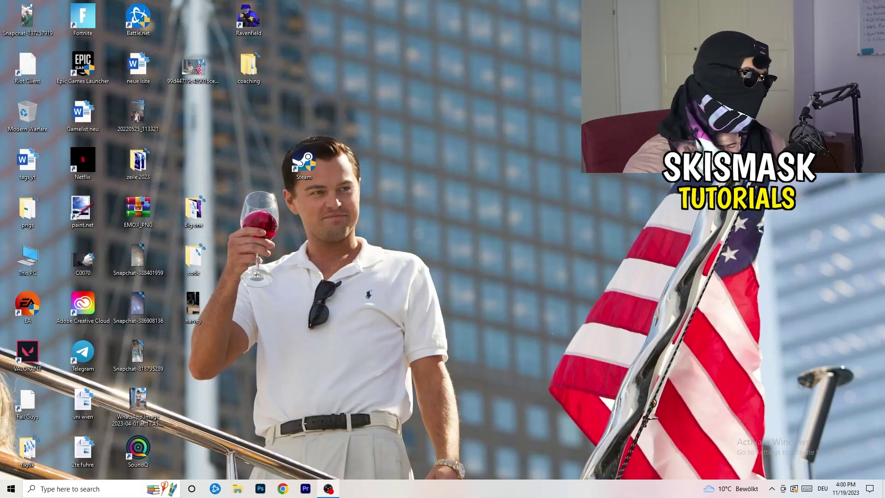
Open Windows Settings to the Gaming category's Xbox Game Bar page, with Game Bar off.
key(super)
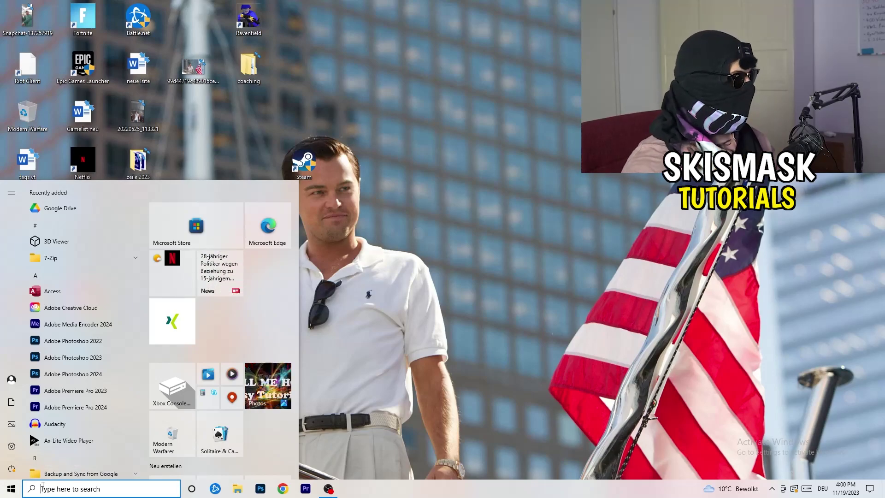
click(11, 446)
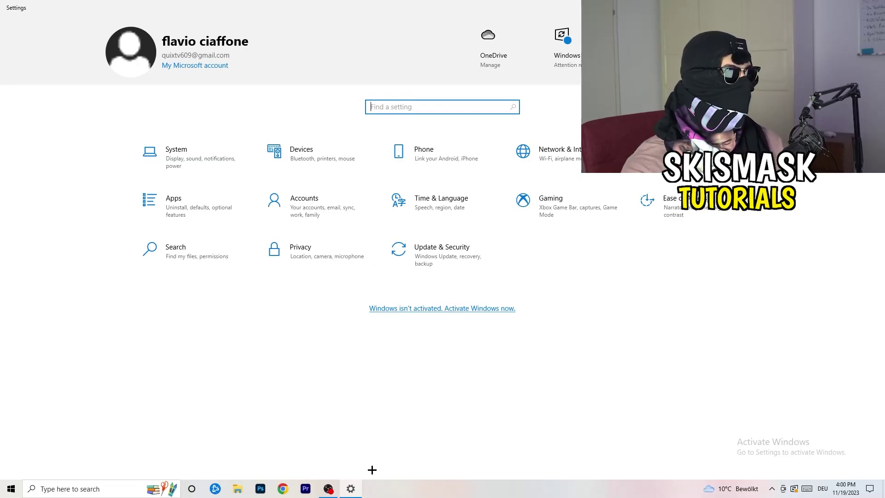
click(574, 225)
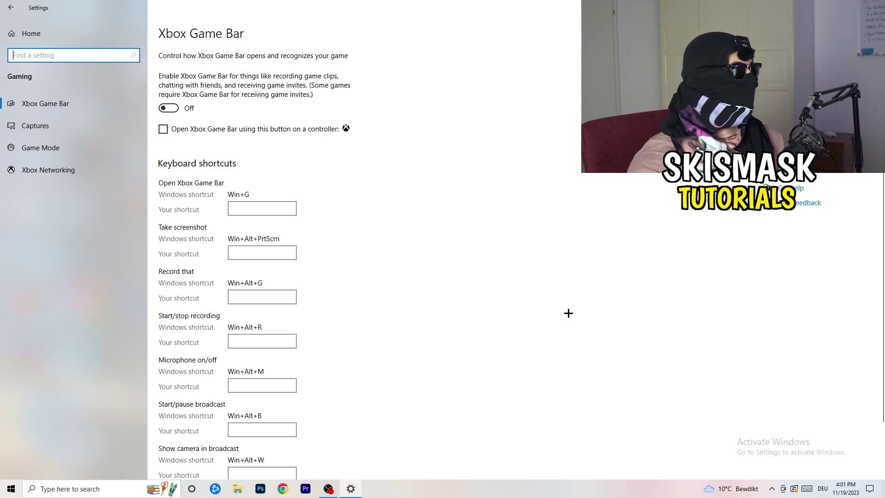
Show the Gaming Captures page, where background recording and recorded audio are off.
click(73, 128)
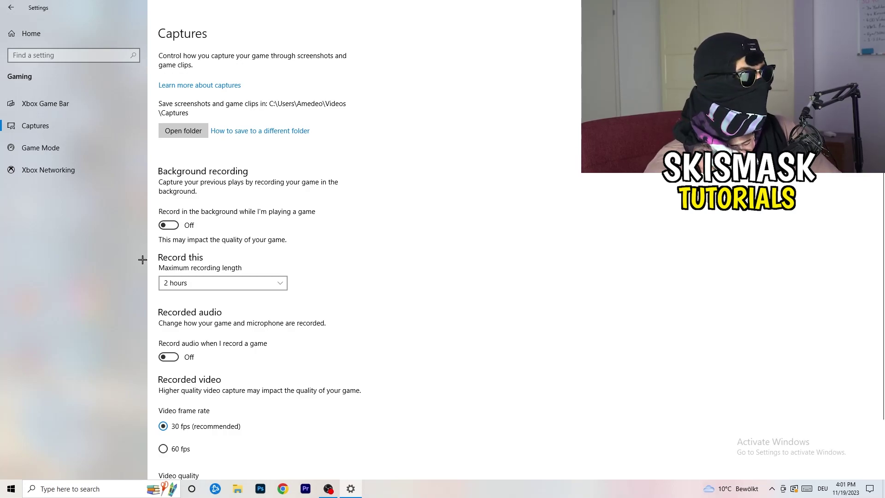
Keep the maximum recording length at 2 hours.
click(214, 284)
click(362, 254)
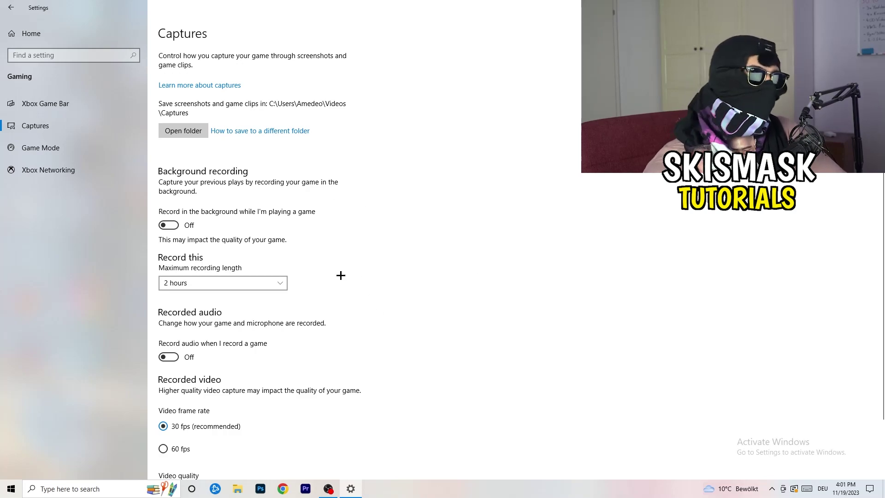
click(263, 282)
click(567, 230)
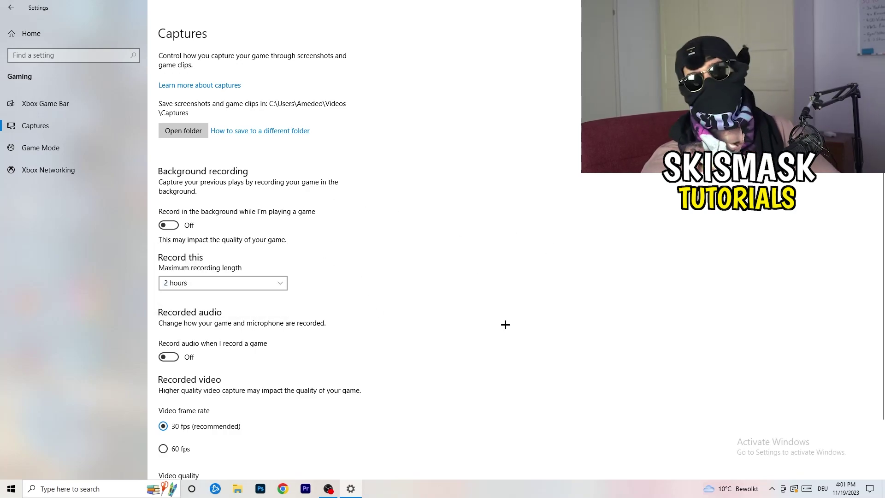
Confirm Game Mode is switched on, then close Settings.
scroll(312, 346, down, 2)
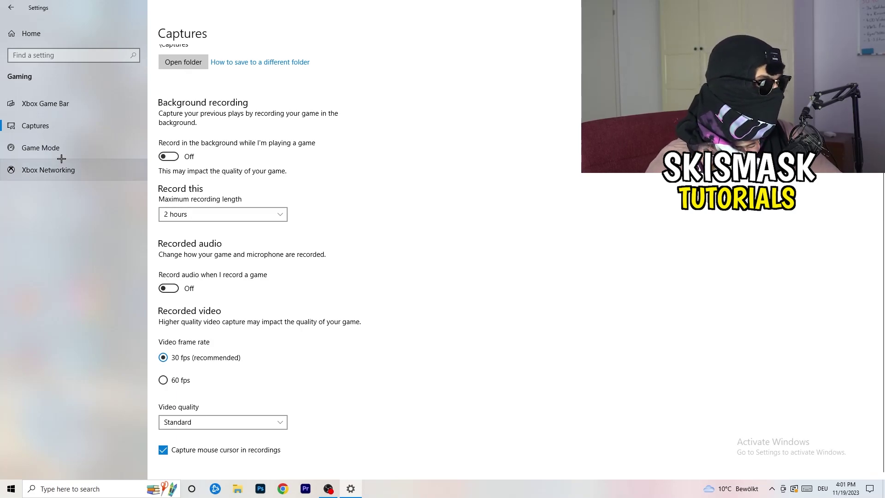
click(65, 145)
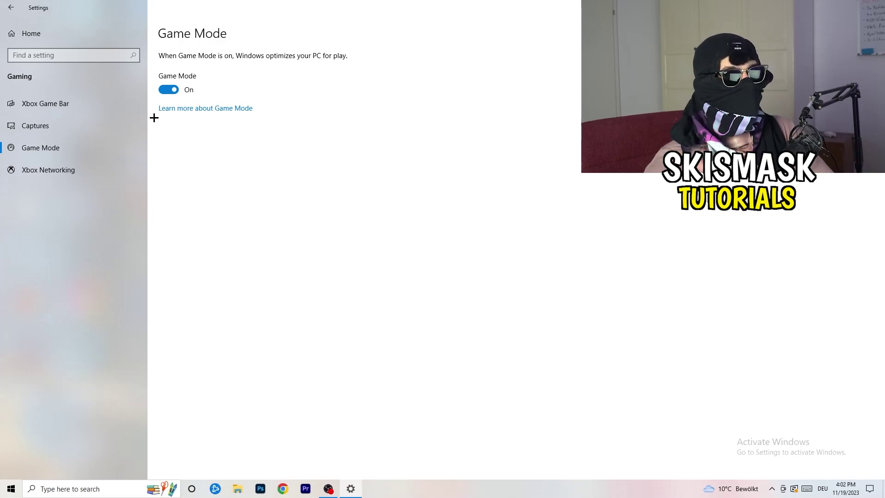
click(874, 6)
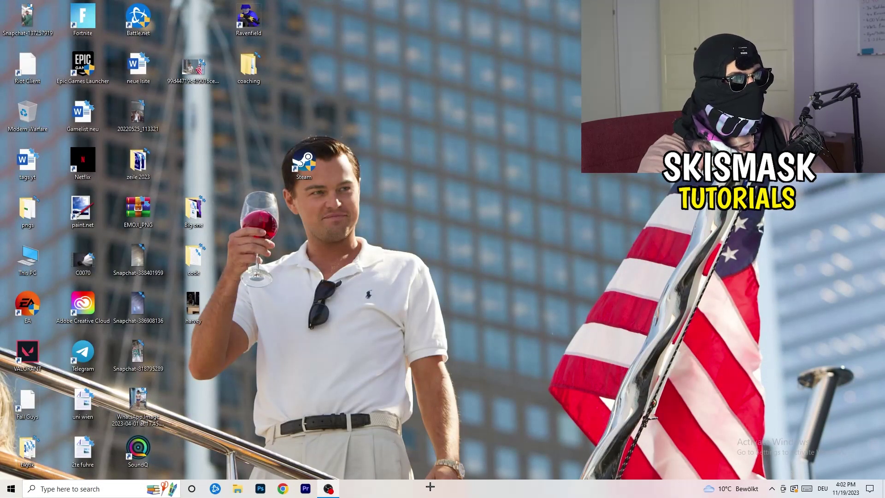
Open Task Manager from the taskbar, maximize it, and sort processes by GPU usage.
drag(429, 487, 311, 434)
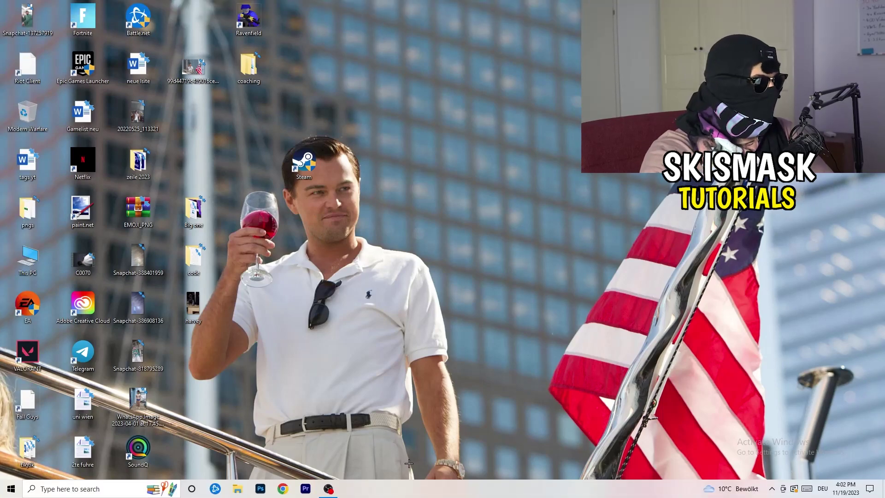
right_click(444, 493)
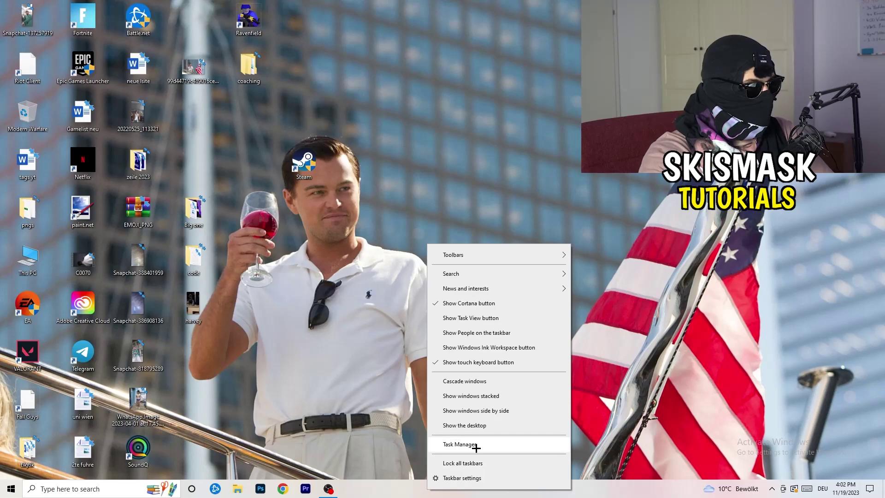
click(461, 444)
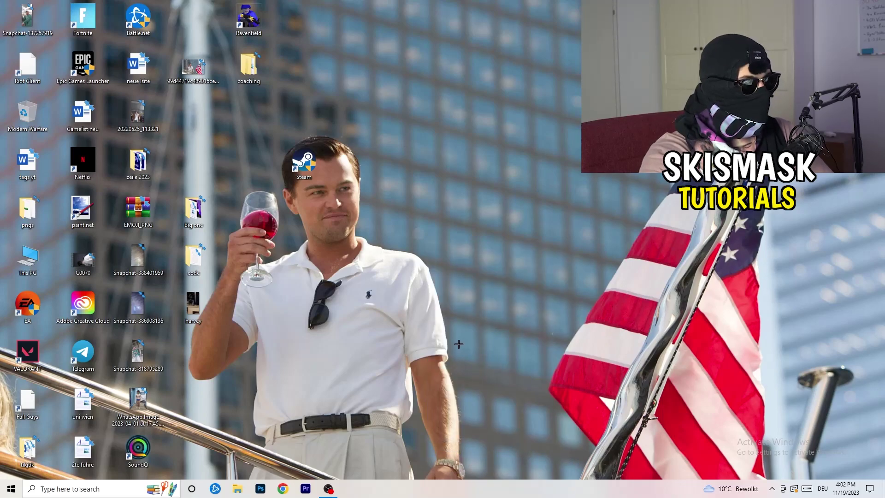
click(511, 24)
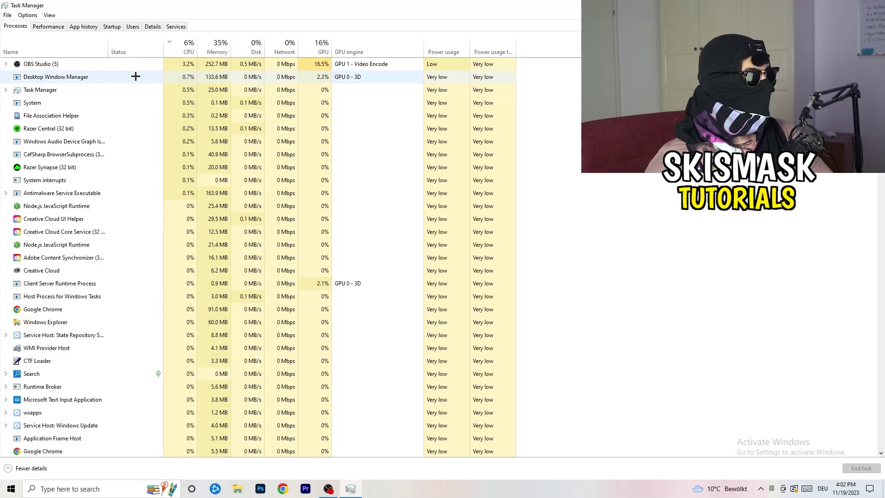
click(322, 46)
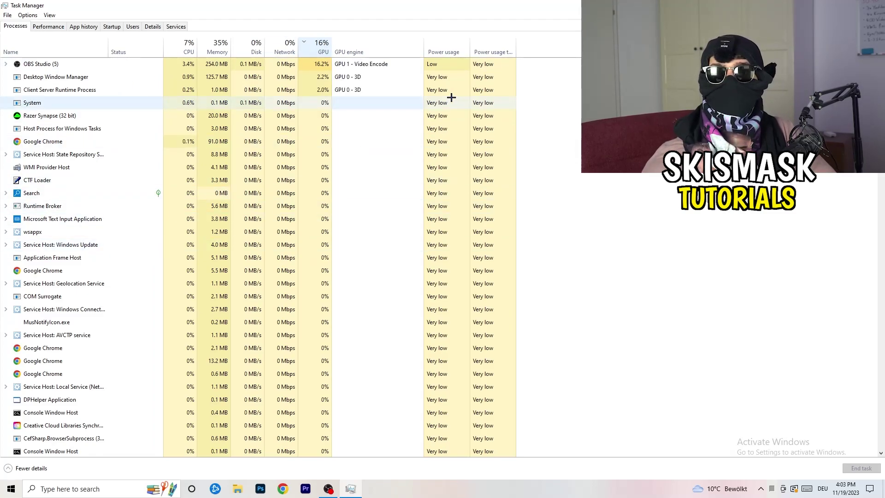
right_click(321, 67)
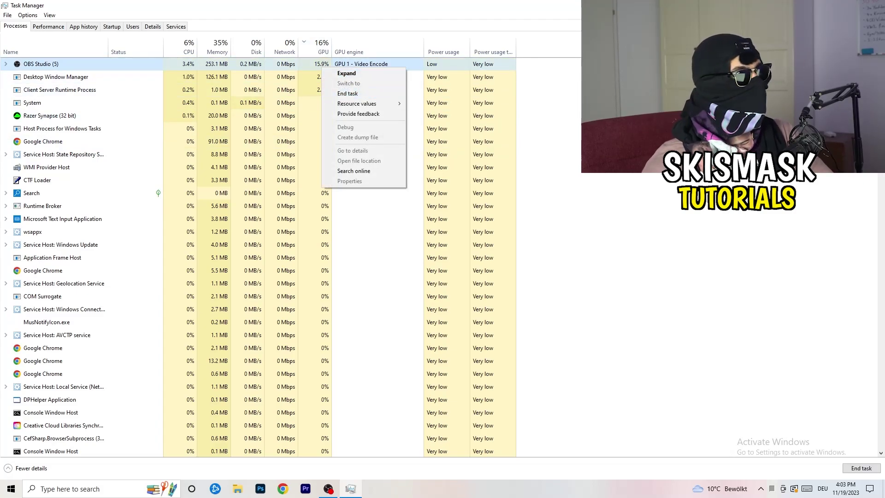
click(571, 110)
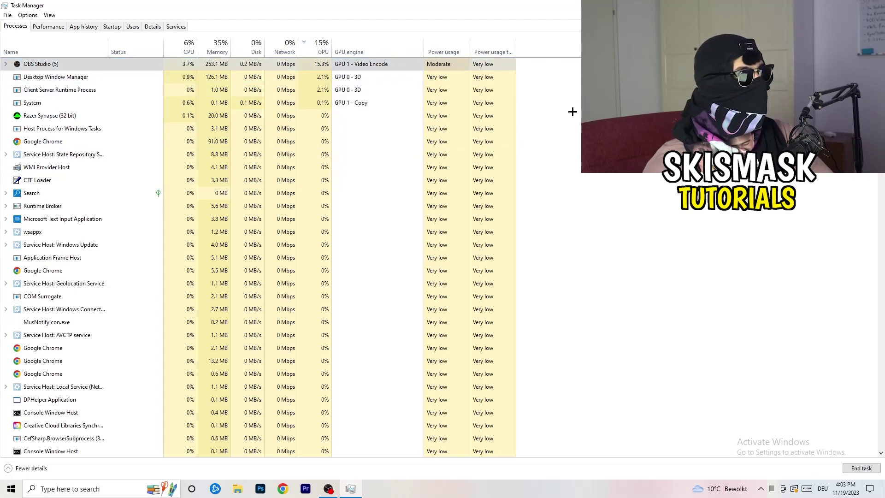
click(193, 42)
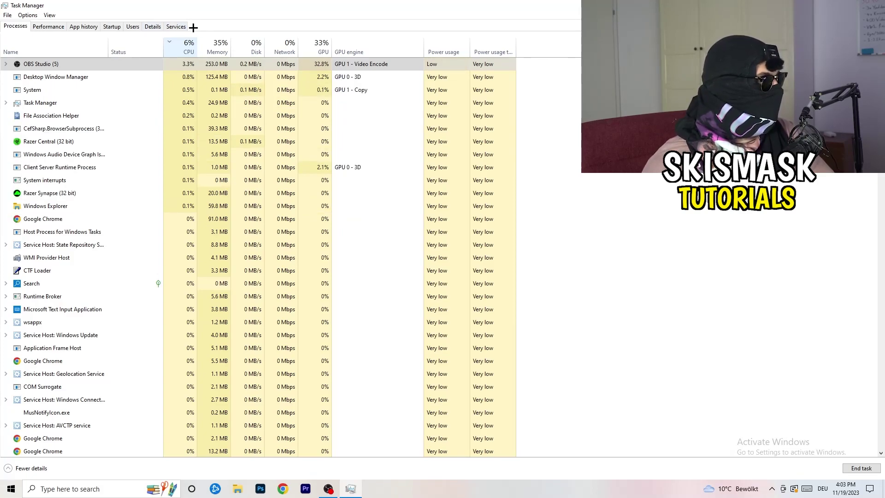
On the Details tab, inspect Creative Cloud UI Helper's priority options, then view the Startup apps list.
click(153, 26)
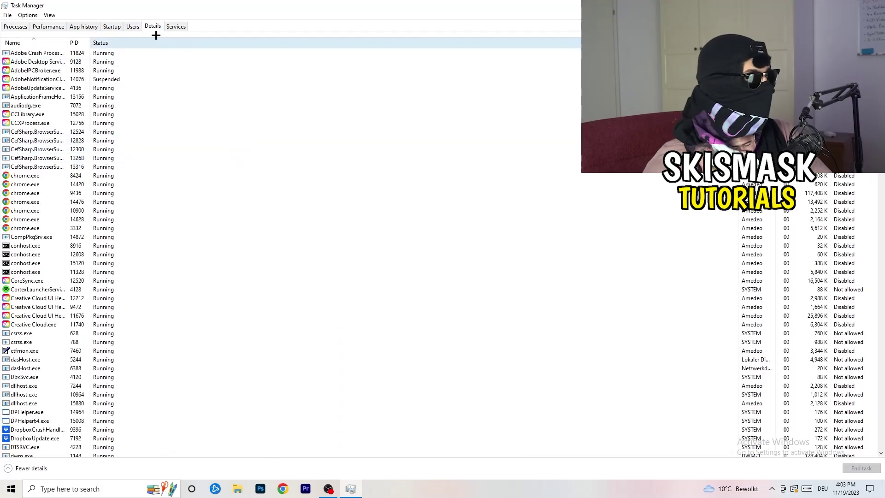
scroll(131, 240, down, 5)
scroll(152, 197, up, 5)
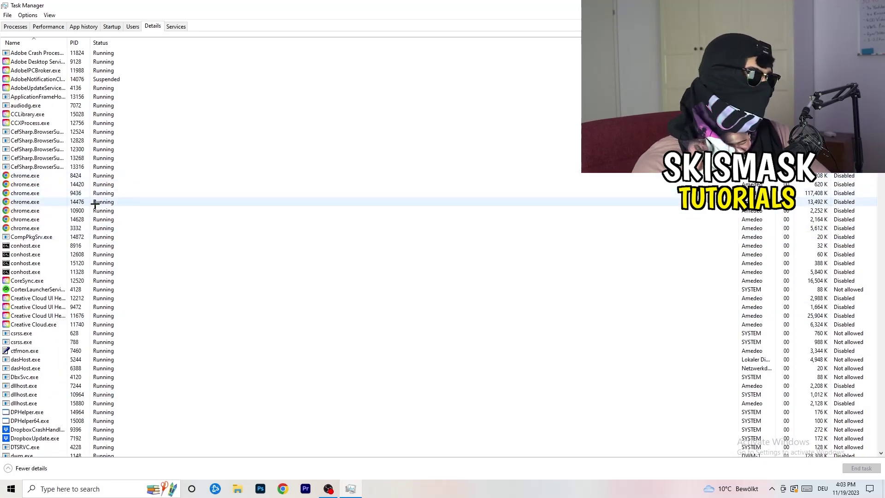
scroll(51, 250, down, 3)
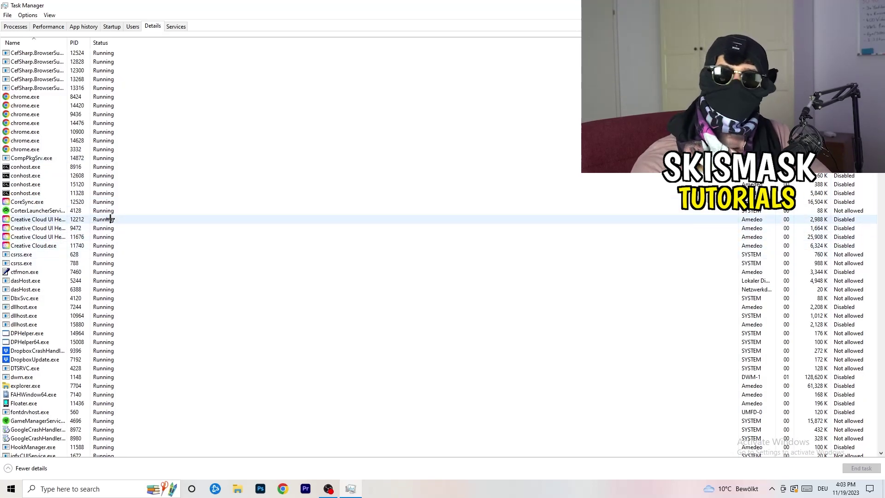
click(36, 237)
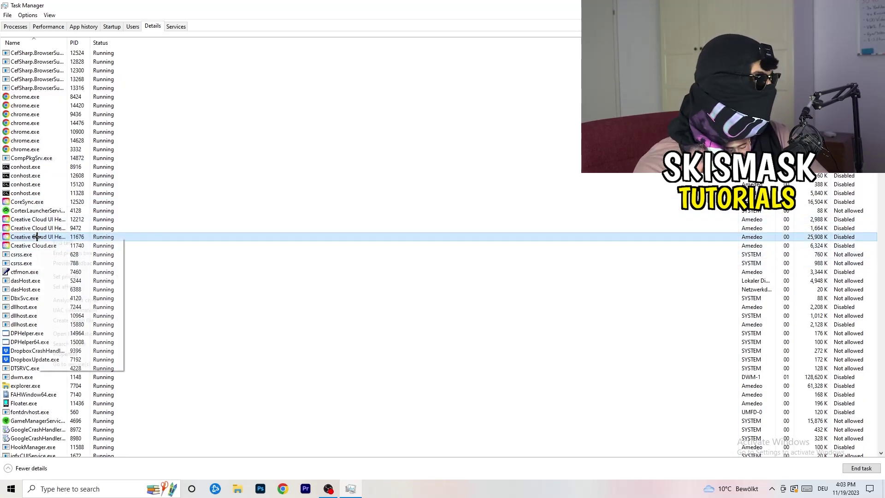
right_click(37, 237)
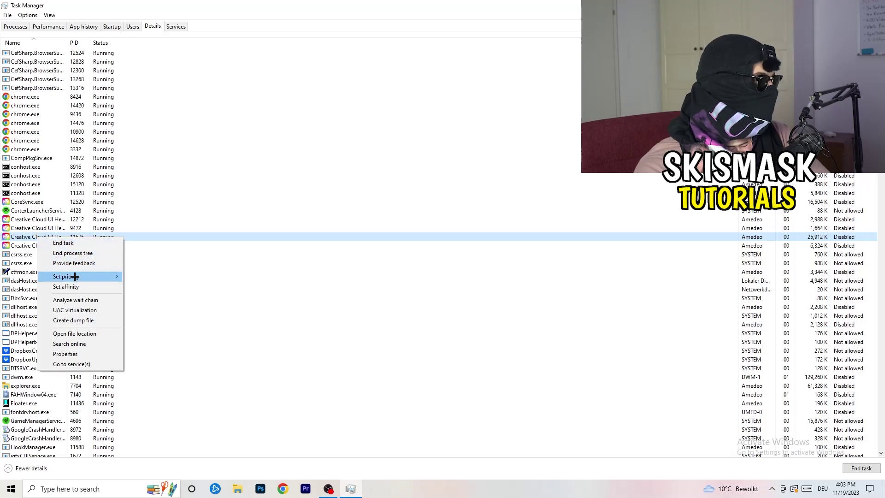
mouse_move(74, 276)
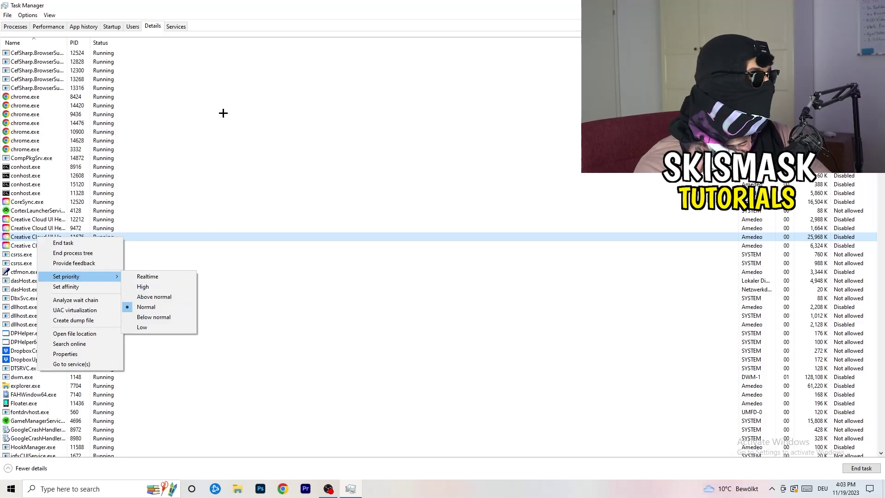
click(121, 30)
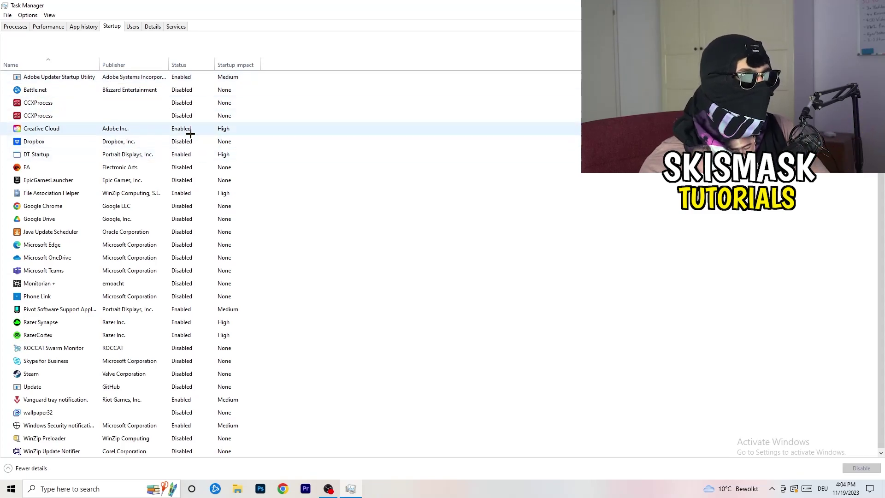
Leave DT_Startup enabled and close Task Manager with Alt+F4.
right_click(203, 153)
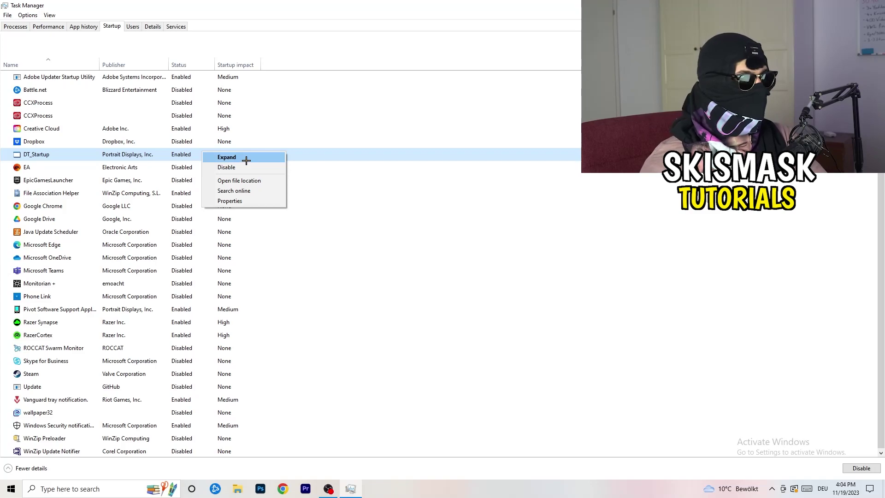
click(517, 31)
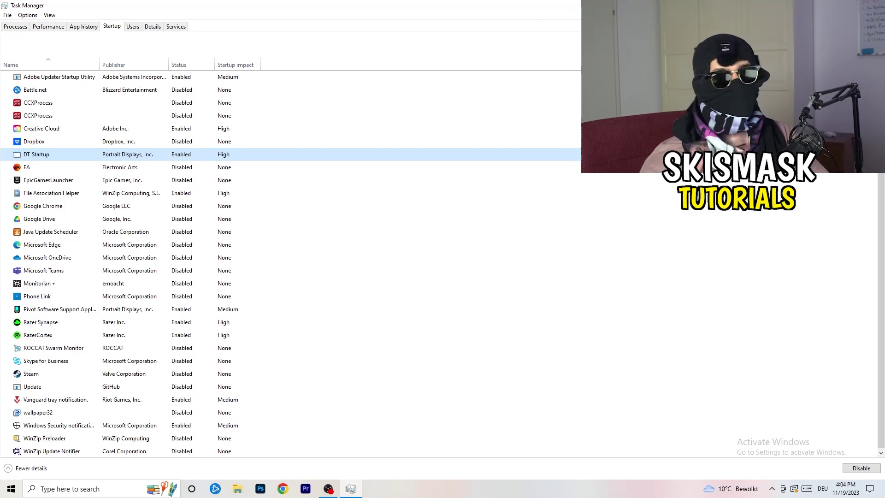
key(alt+F4)
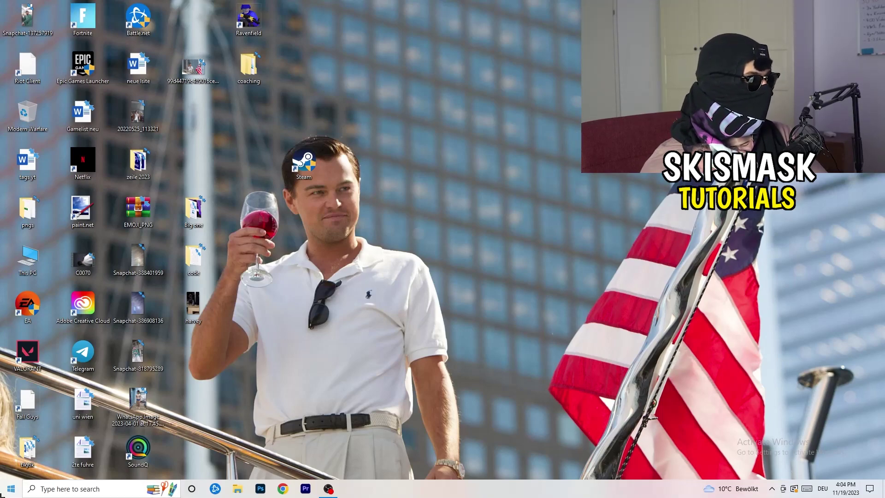
click(8, 491)
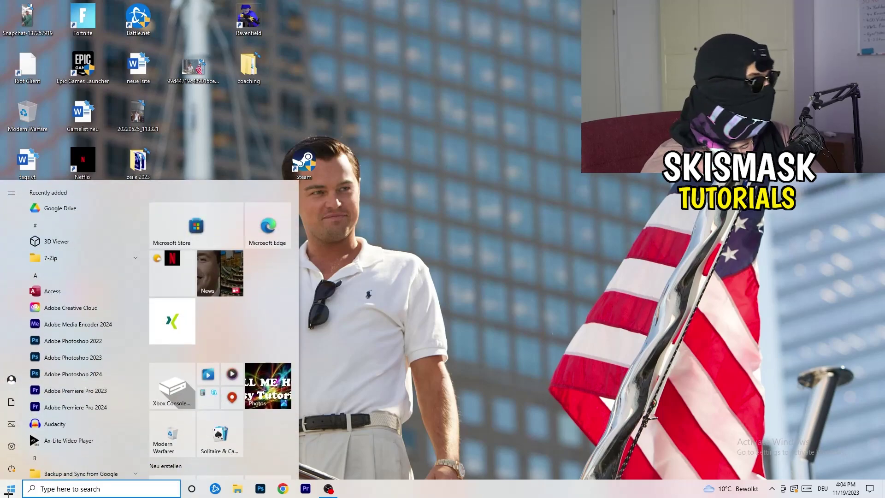
In System > Display, keep scaling at 100% (Recommended) with 1920 × 1080 resolution.
click(9, 452)
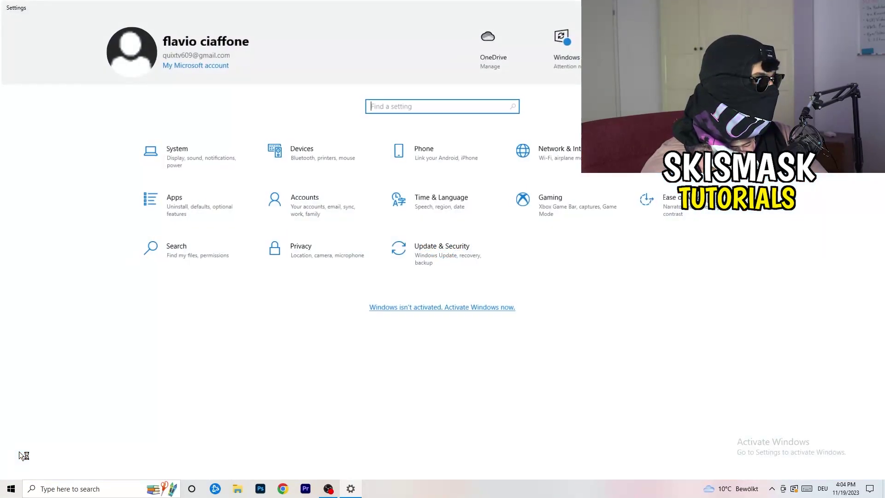
click(208, 149)
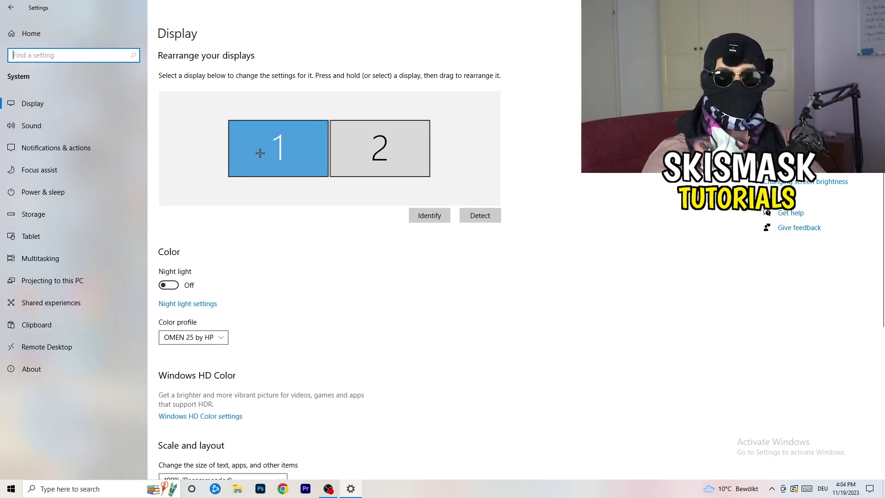
scroll(321, 168, down, 5)
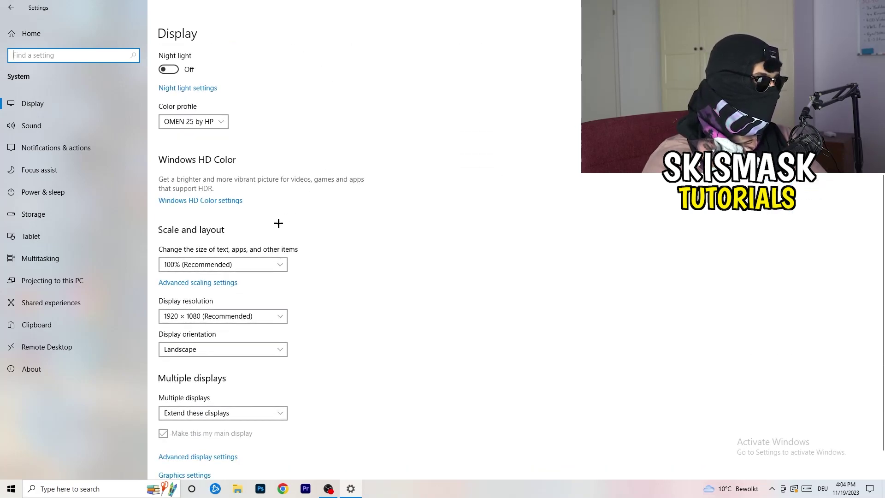
click(255, 266)
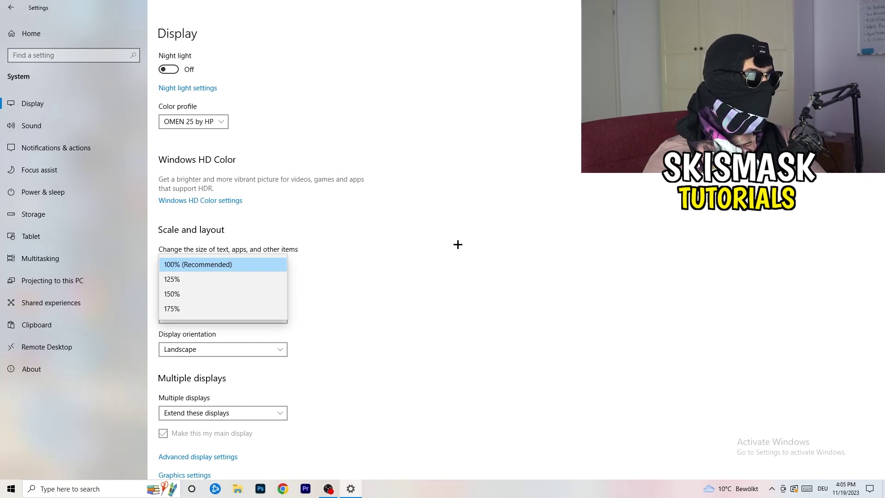
click(463, 245)
scroll(377, 254, down, 1)
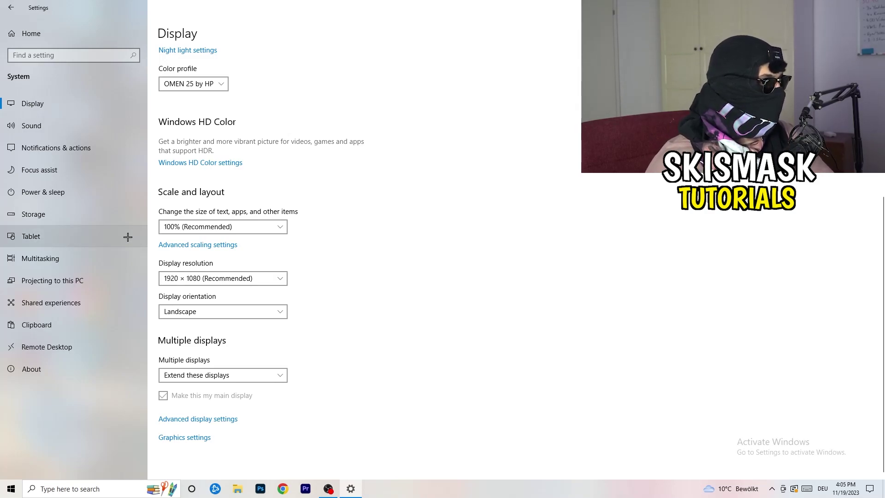
click(68, 195)
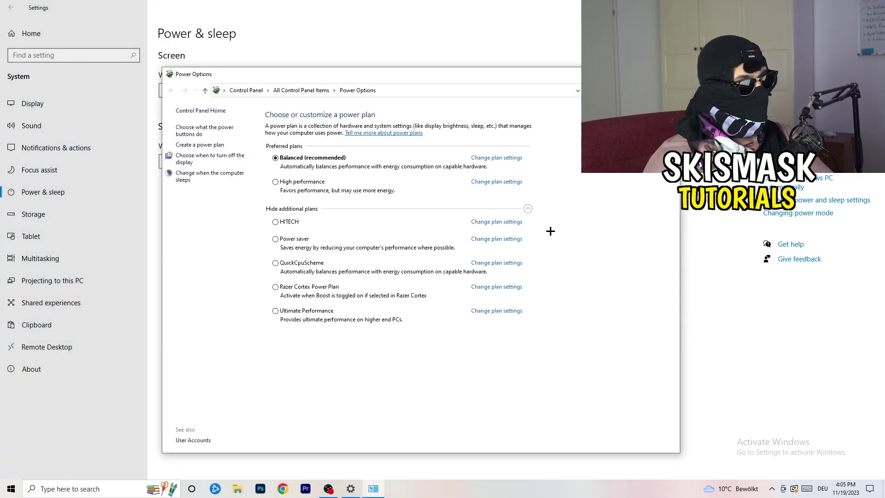
Review the additional power plans, keep Balanced selected, and close Power Options.
click(528, 209)
click(528, 208)
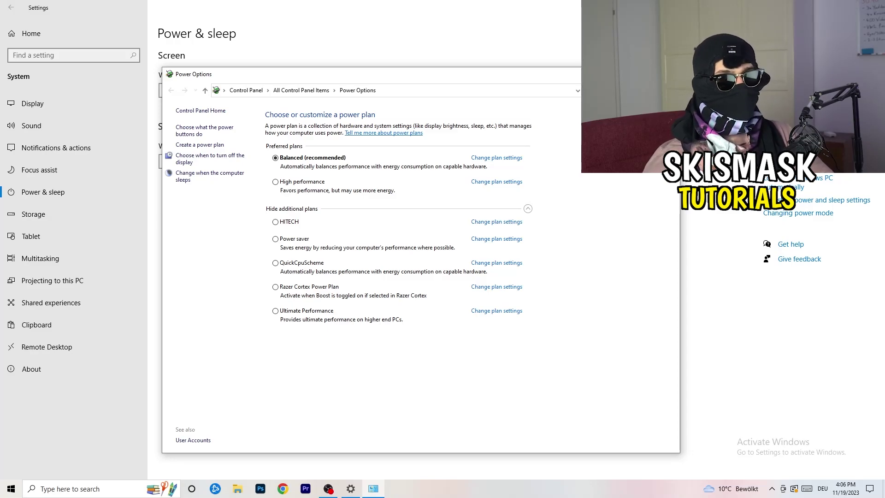
key(alt+F4)
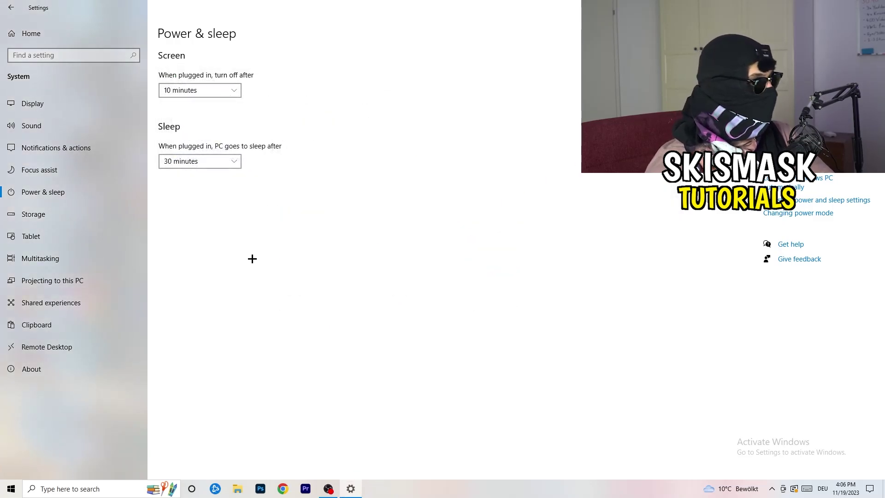
In Storage Sense configuration, enable deleting temporary files that apps aren't using.
click(61, 221)
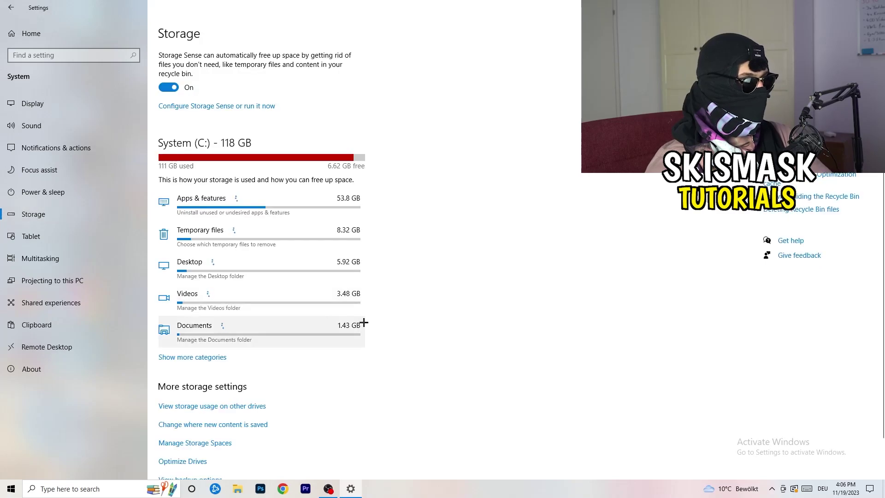
click(221, 108)
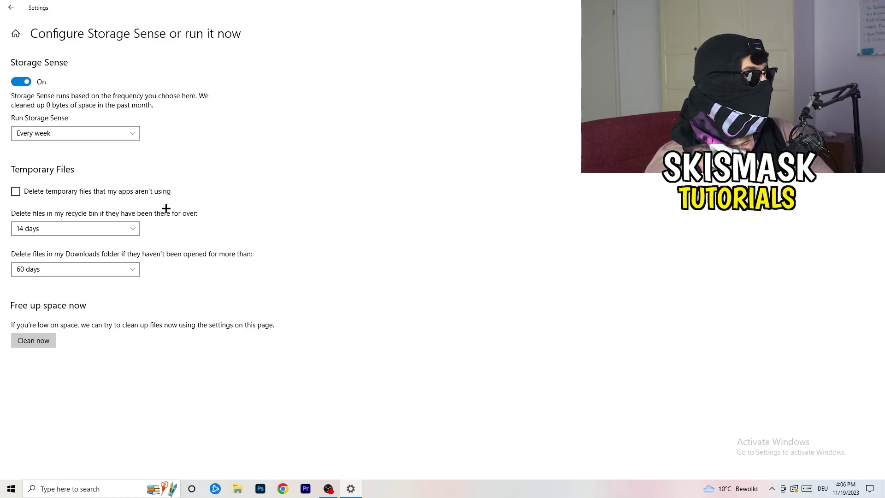
click(53, 191)
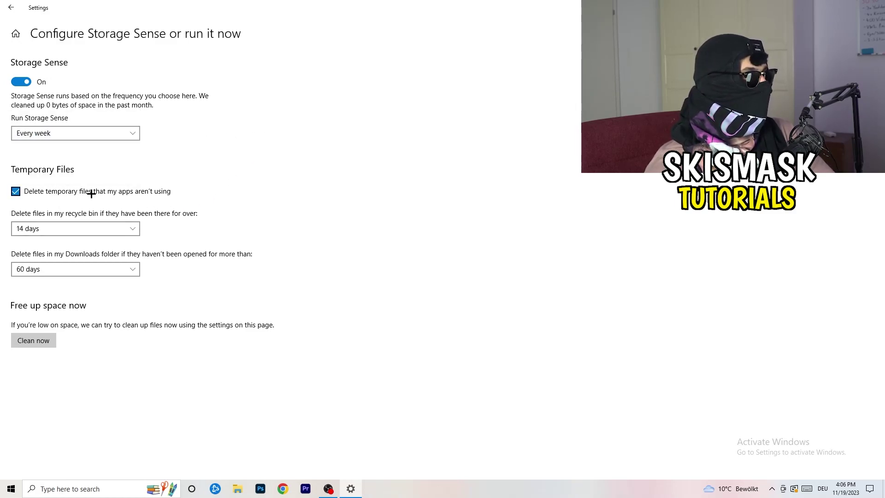
Keep Recycle Bin cleanup at 14 days and Downloads at 60 days, then return to Settings home.
click(68, 228)
click(304, 181)
key(space)
click(395, 161)
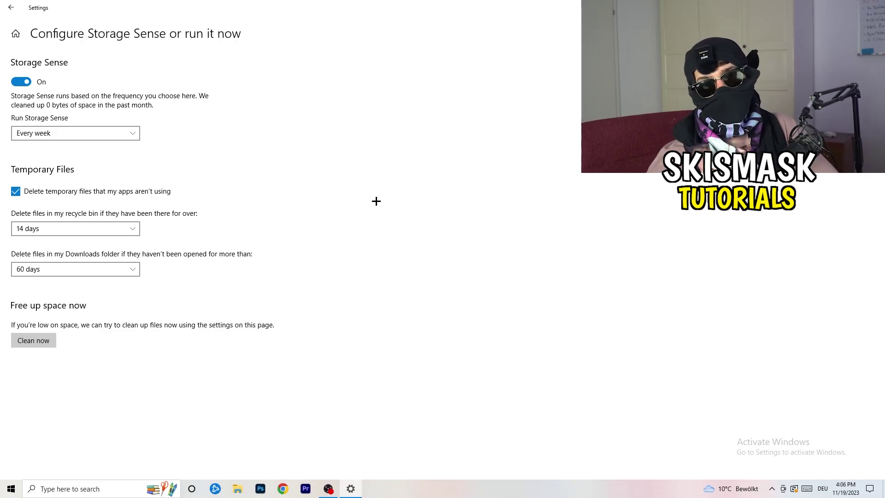
click(82, 269)
click(81, 269)
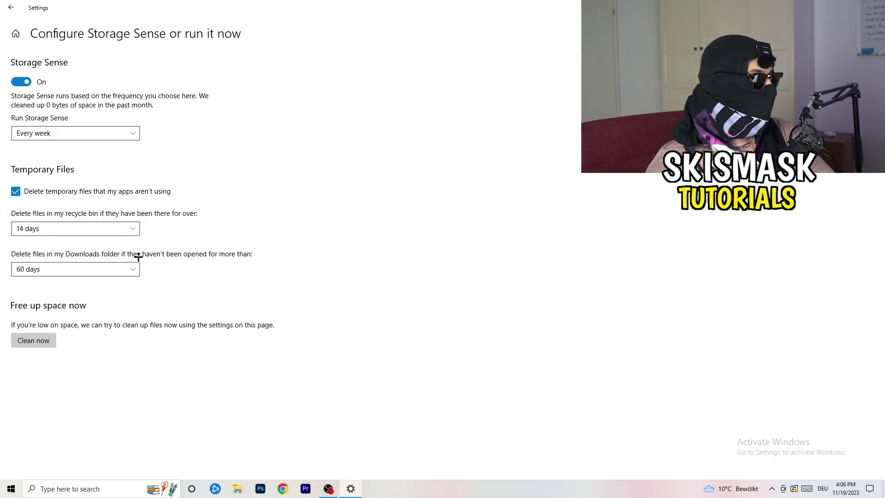
click(90, 278)
click(434, 224)
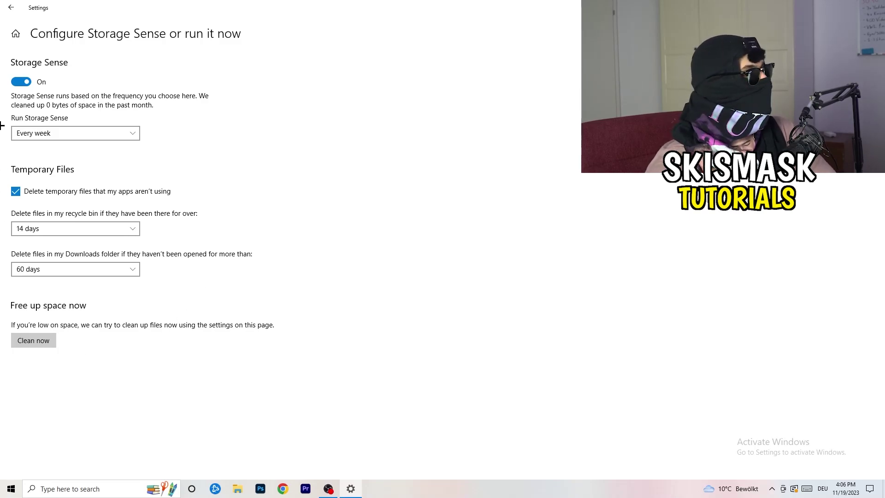
click(10, 9)
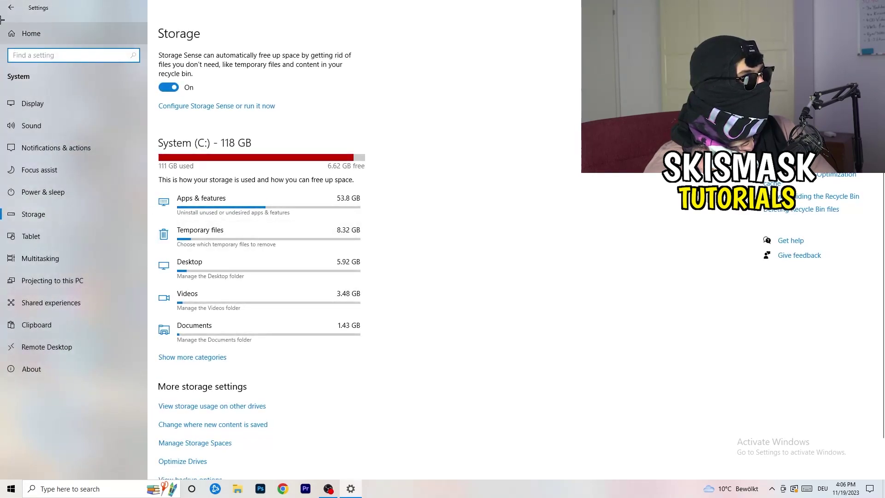
click(10, 9)
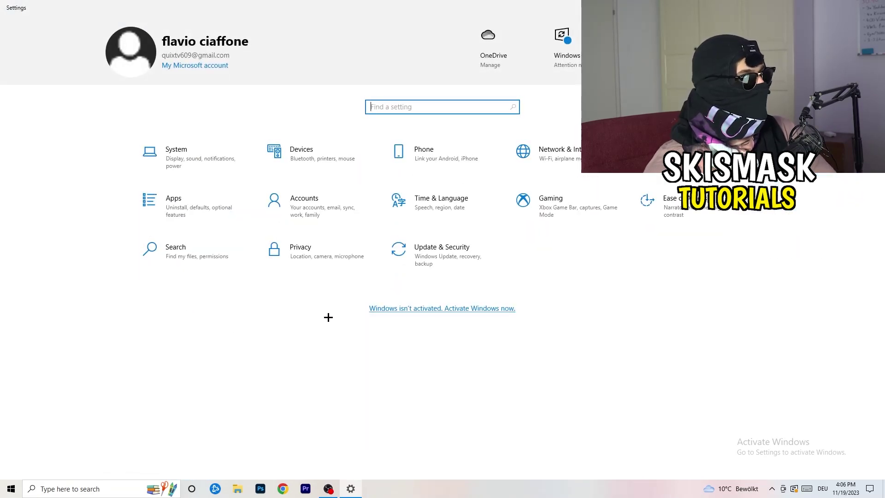
View Windows Update under Update & Security, then close Settings to the desktop.
click(435, 259)
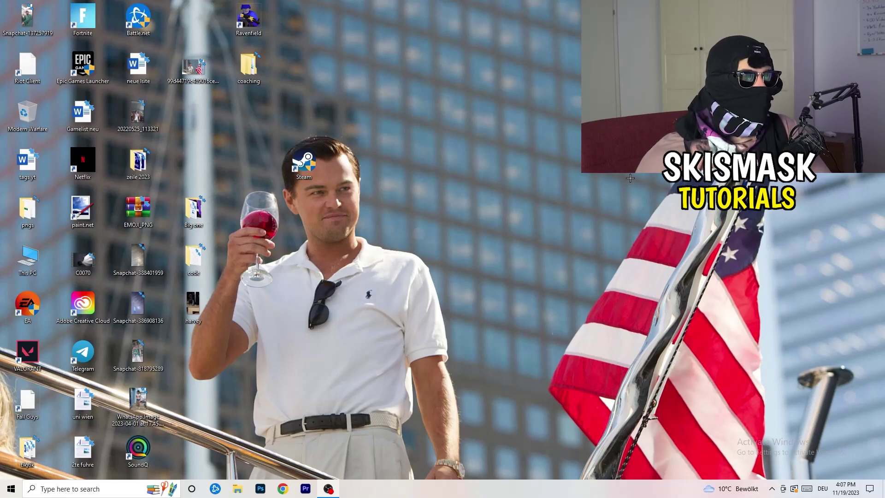
right_click(537, 195)
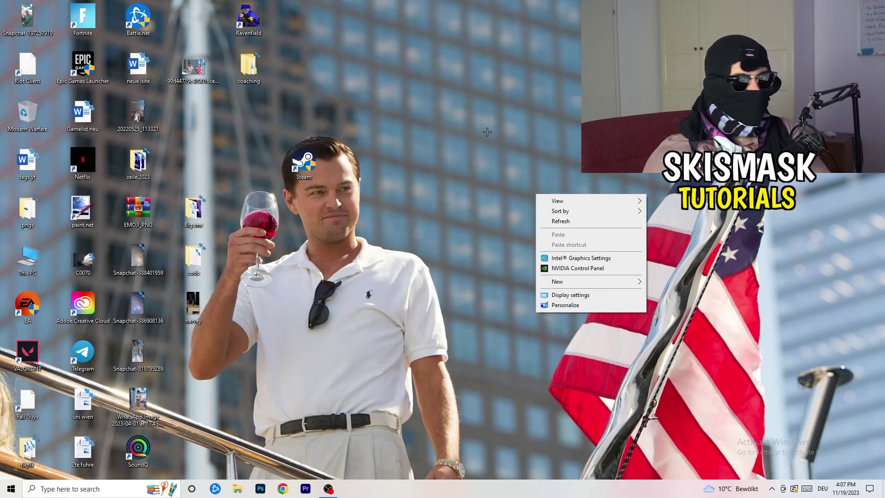
click(590, 269)
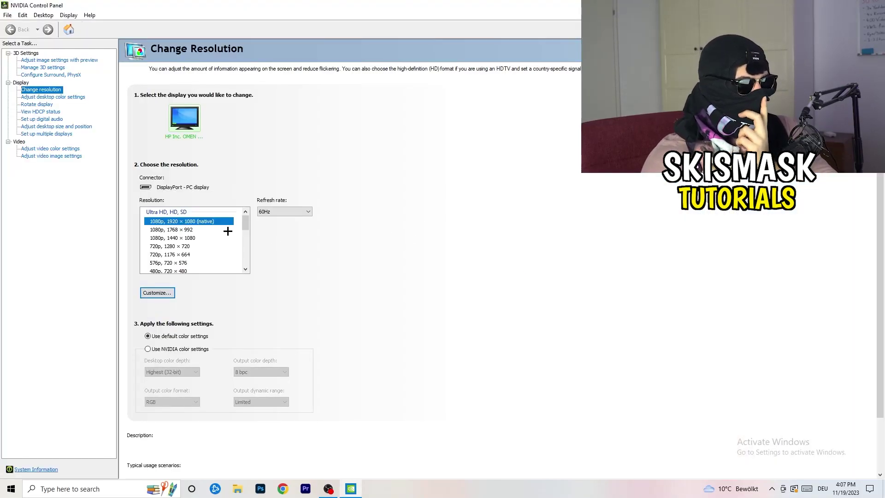
mouse_move(207, 222)
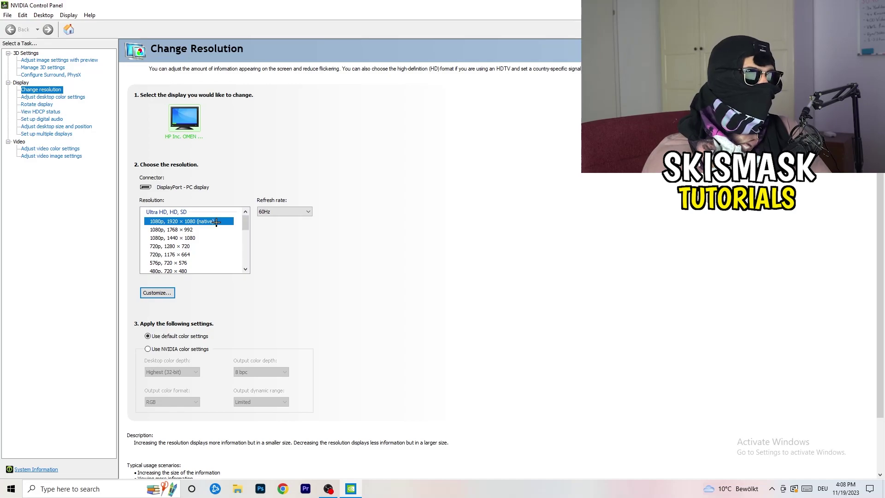
click(48, 61)
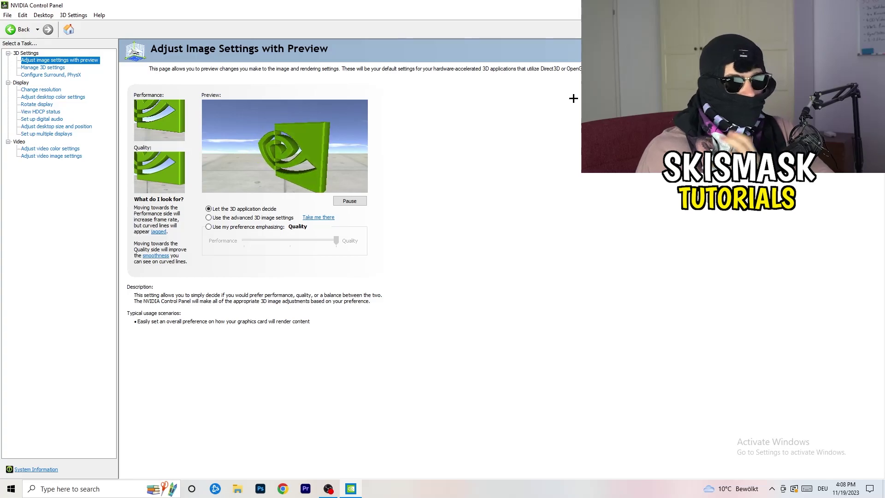
key(alt+F4)
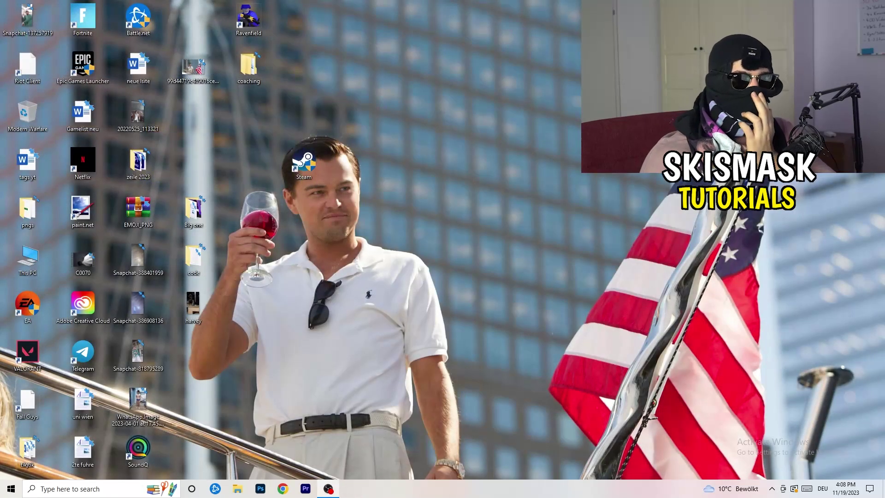